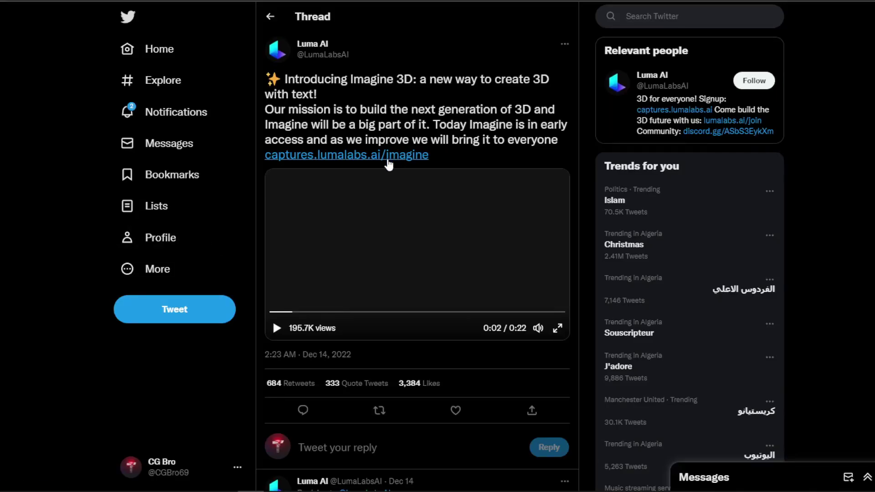
Open the captures.lumalabs.ai/imagine gallery, scroll the featured models, and open 'Iron man with his suit'
left_click(385, 157)
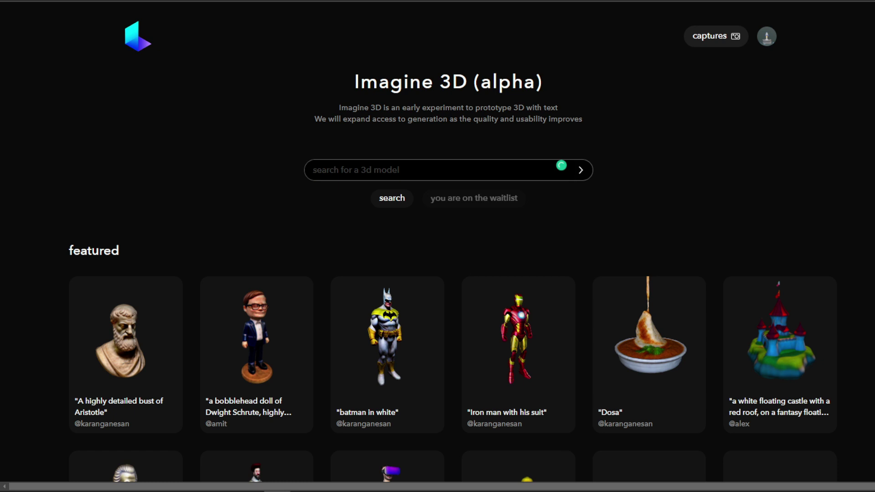
scroll(515, 260, "down", 2)
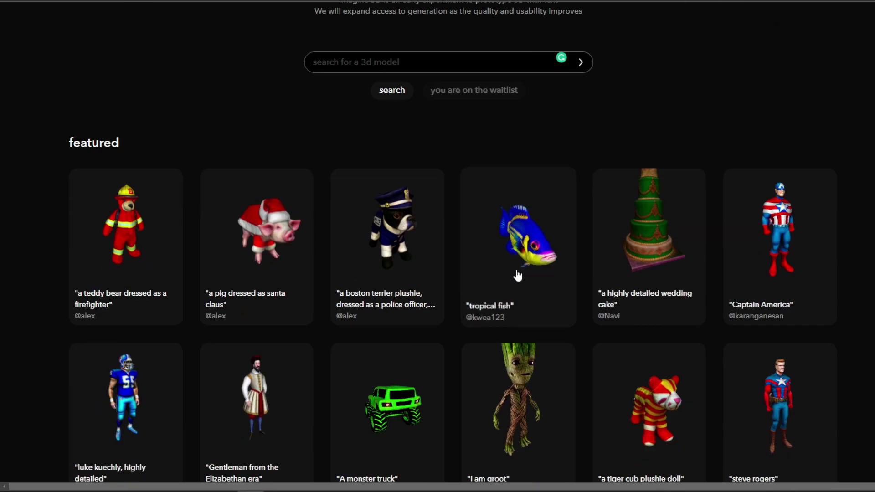
scroll(517, 273, "down", 2)
scroll(517, 273, "down", 6)
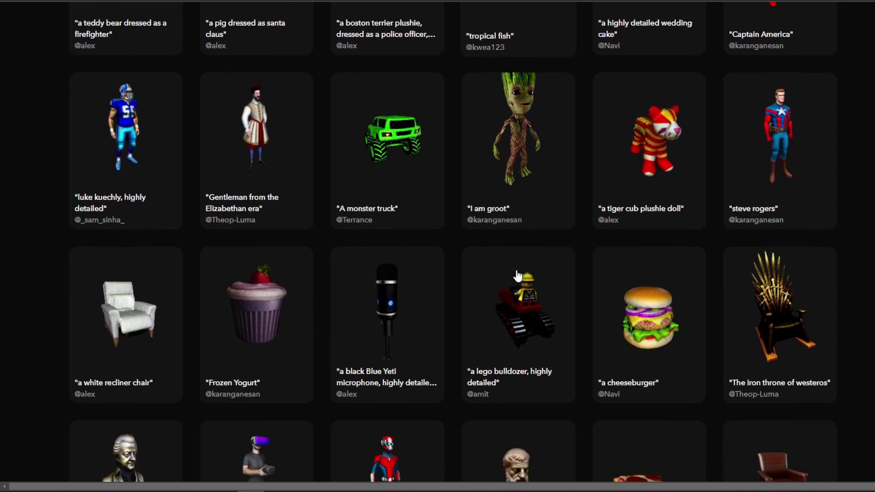
scroll(853, 302, "down", 4)
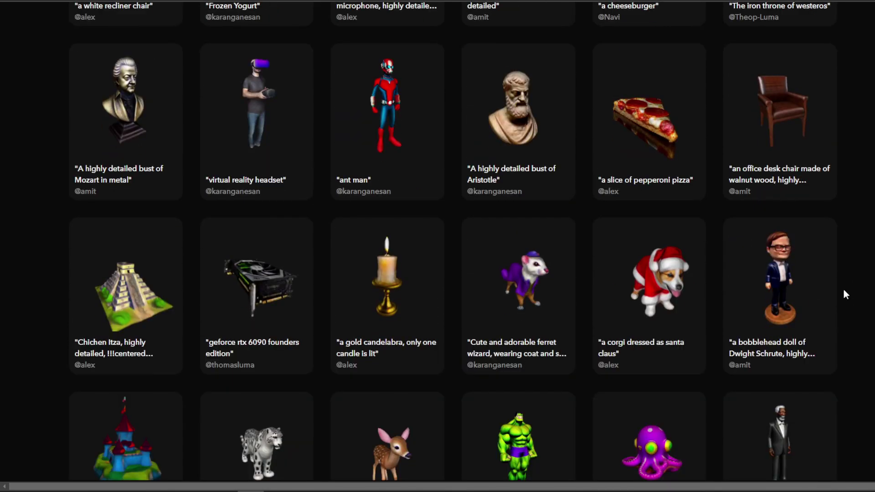
scroll(843, 288, "down", 4)
scroll(856, 283, "down", 6)
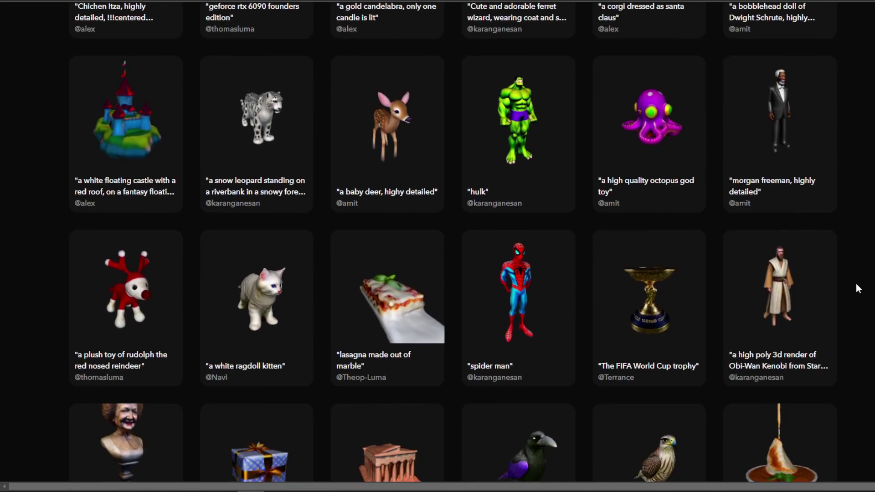
scroll(856, 283, "down", 6)
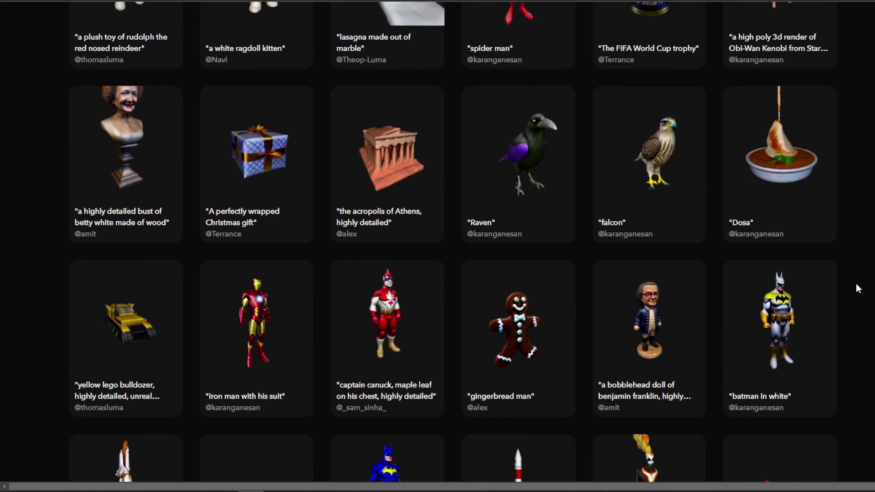
left_click(253, 214)
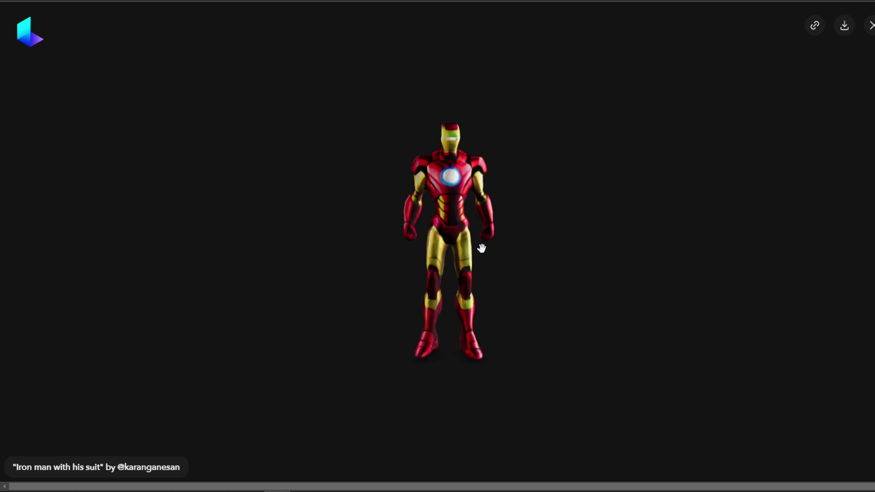
Close the Iron man viewer and scroll through the 'cake' results and featured gallery
key("Escape")
scroll(856, 283, "down", 3)
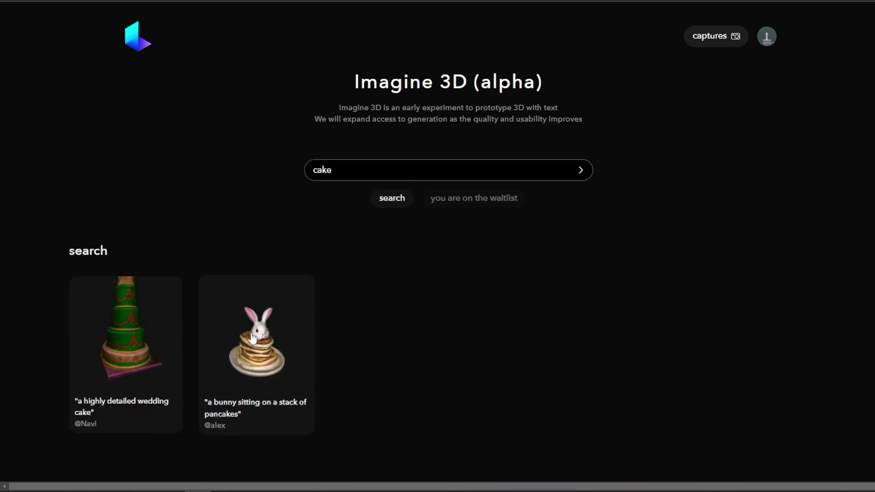
scroll(398, 254, "down", 3)
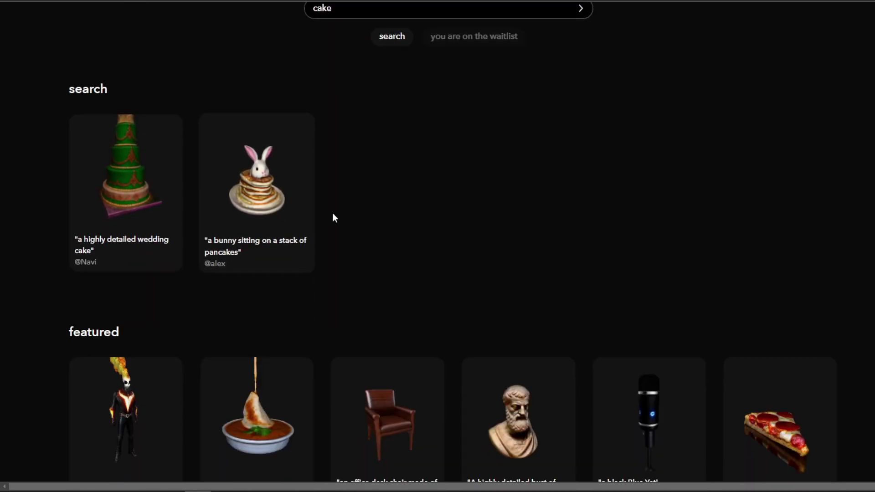
scroll(369, 223, "down", 6)
scroll(456, 235, "down", 2)
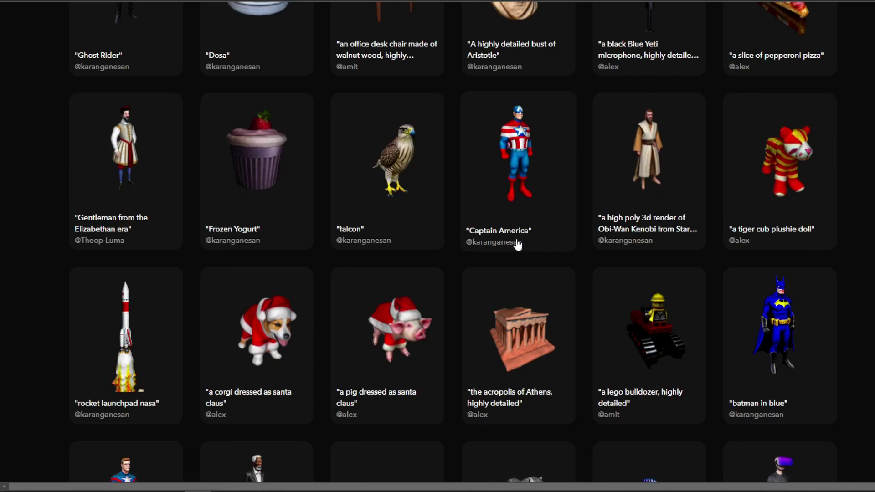
scroll(518, 244, "down", 6)
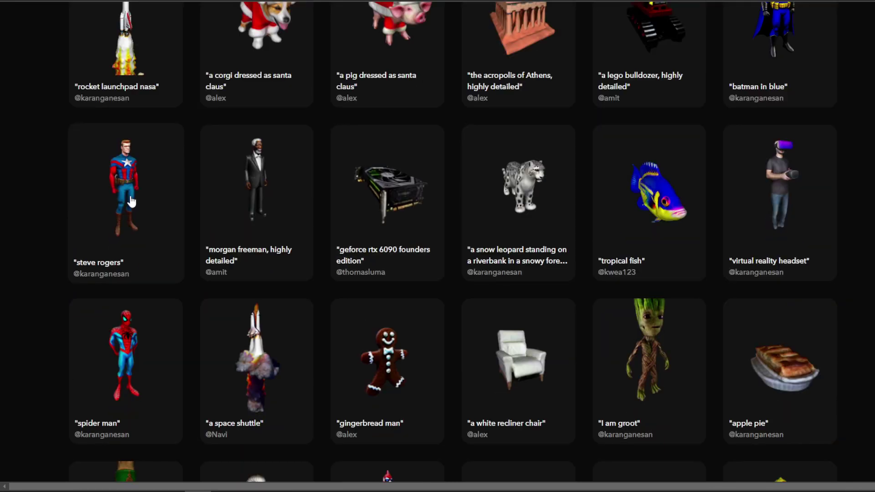
Open the 'steve rogers' model and rotate it to a side profile
left_click(132, 201)
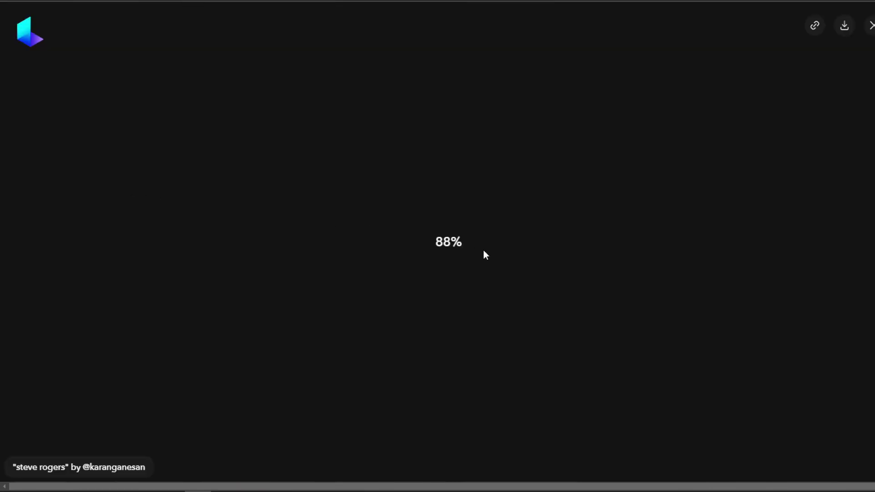
left_click_drag(418, 236, 316, 228)
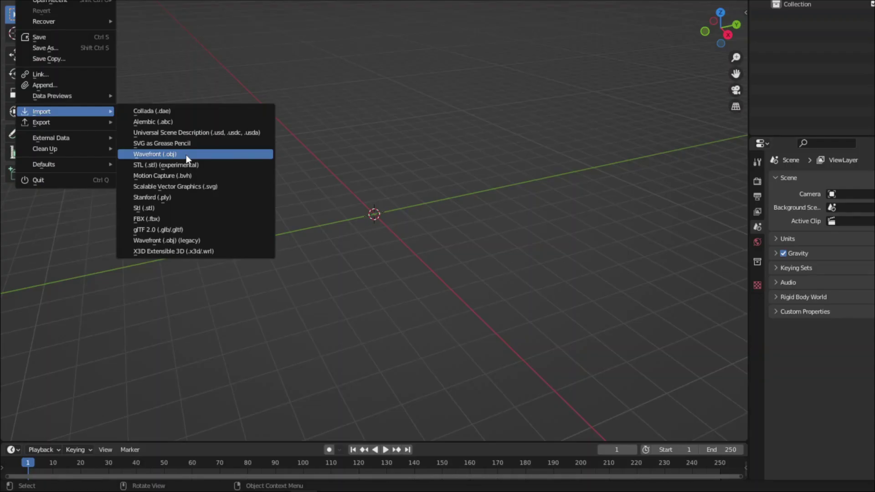
Choose Wavefront (.obj) as the import format for the downloaded mesh
left_click(173, 150)
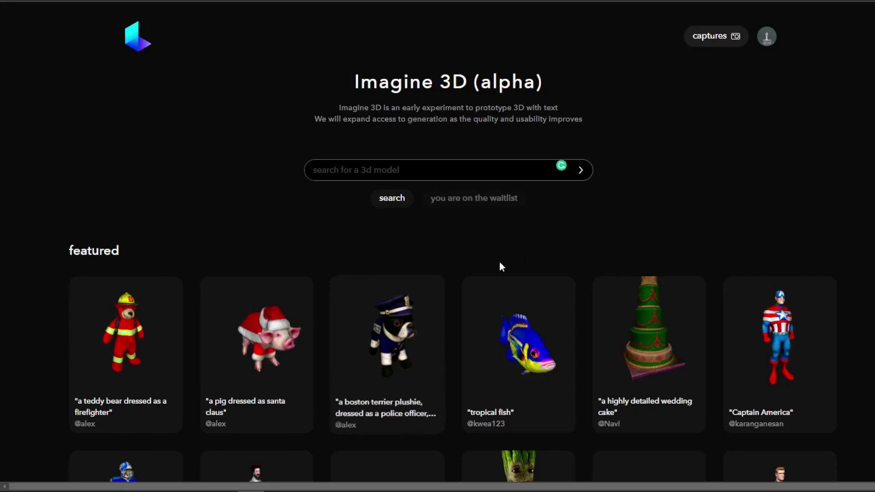
scroll(517, 273, "down", 6)
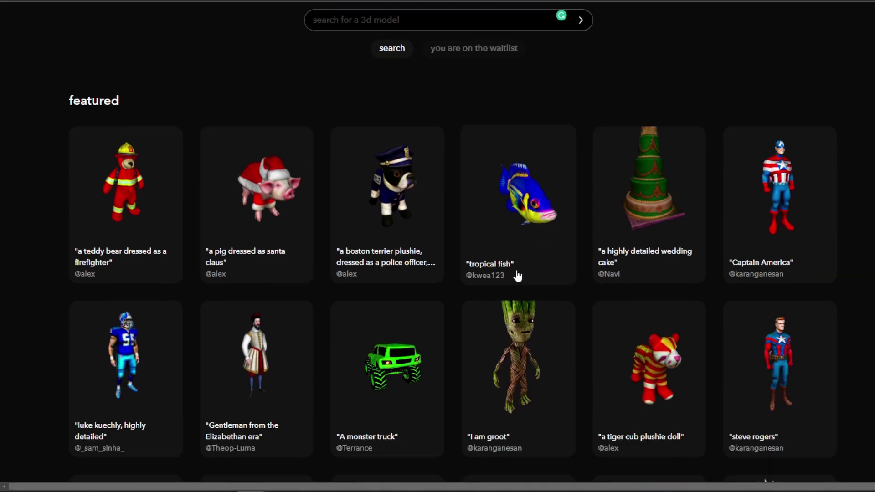
scroll(517, 276, "down", 5)
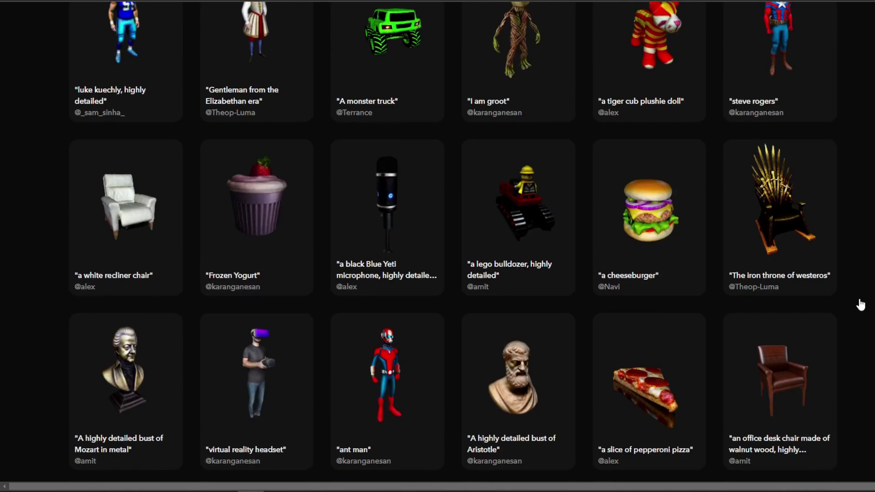
scroll(858, 303, "down", 2)
scroll(853, 302, "down", 2)
scroll(845, 285, "down", 4)
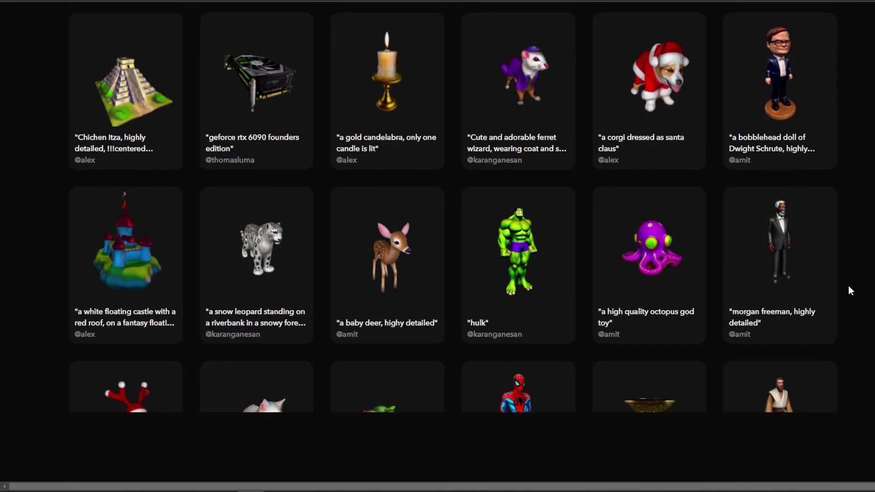
scroll(856, 285, "down", 7)
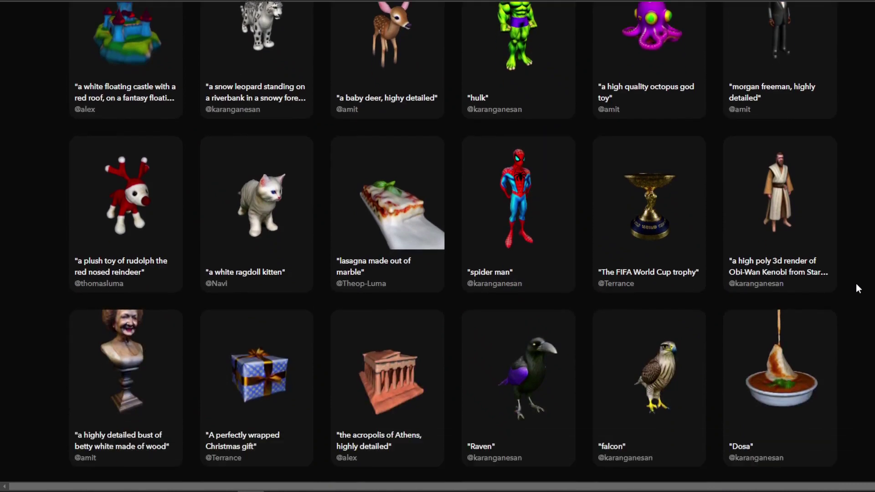
scroll(857, 288, "down", 7)
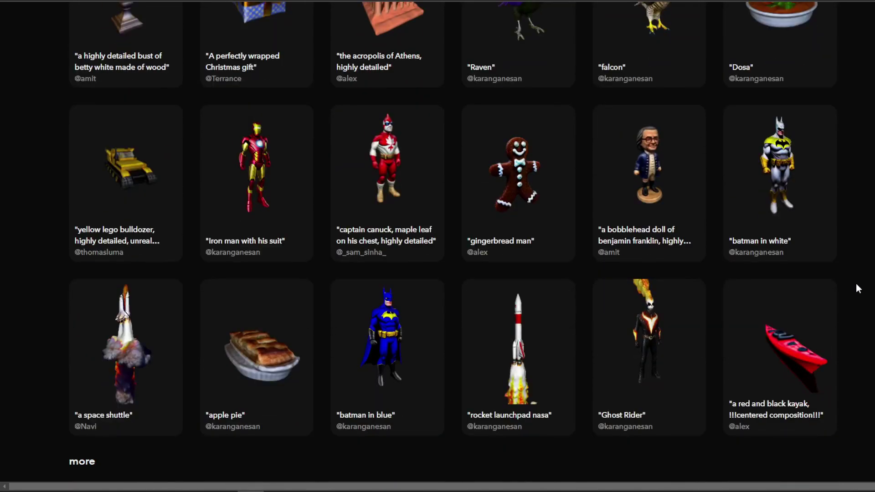
scroll(855, 288, "down", 1)
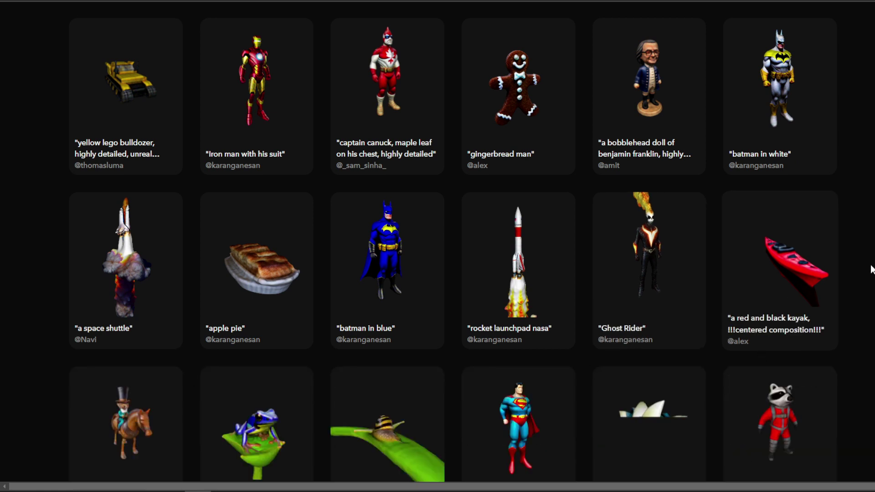
scroll(871, 268, "down", 5)
scroll(864, 311, "down", 10)
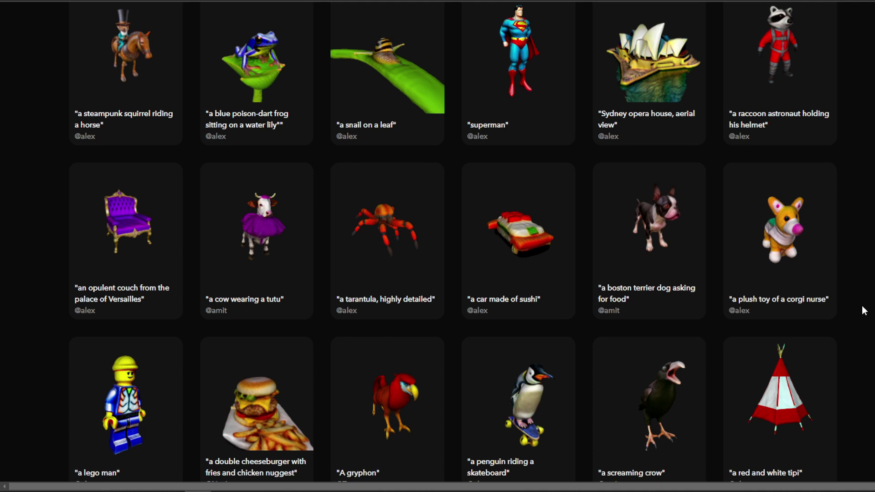
scroll(855, 306, "down", 5)
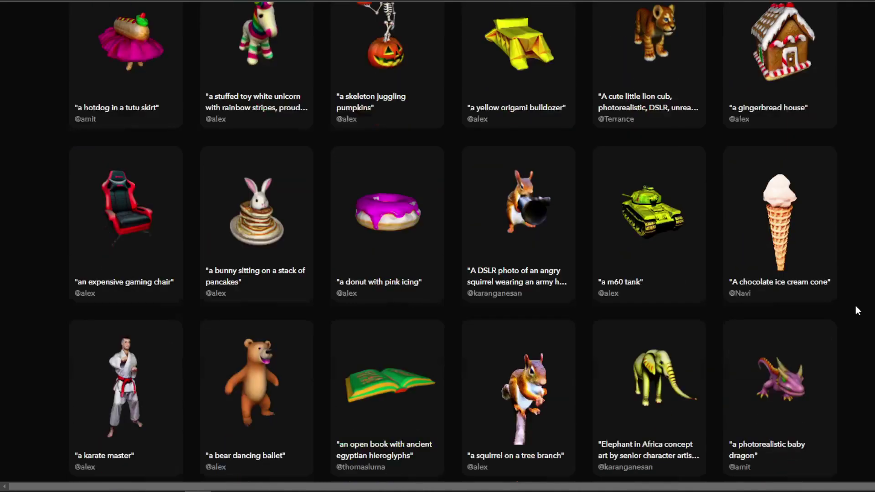
scroll(855, 305, "down", 6)
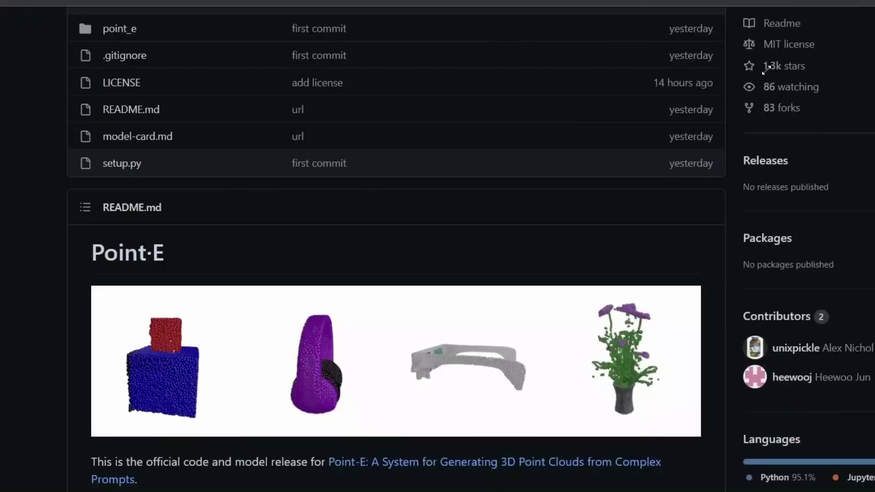
Scroll through the openai/point-e README and Usage section, then back to the top
scroll(504, 246, "up", 5)
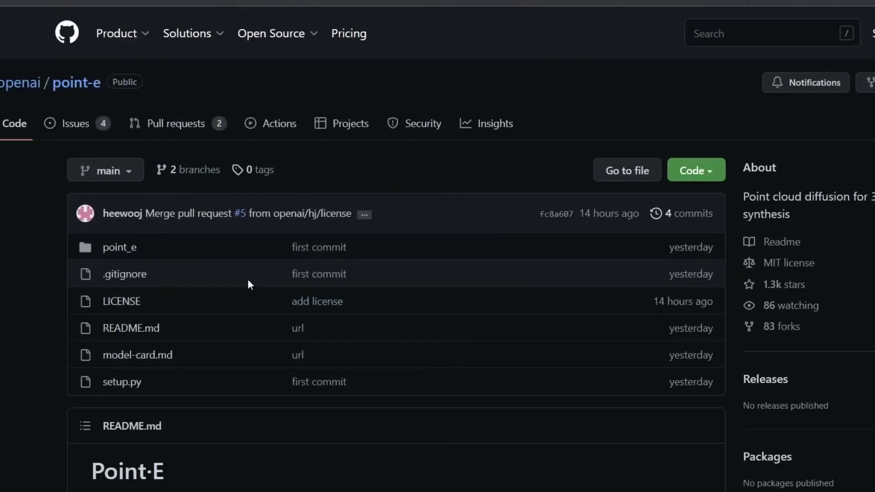
scroll(276, 267, "down", 5)
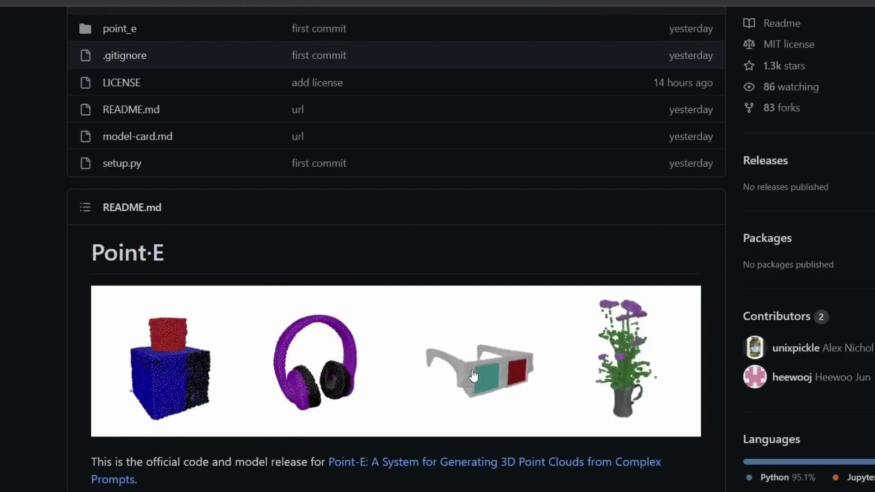
scroll(486, 349, "down", 5)
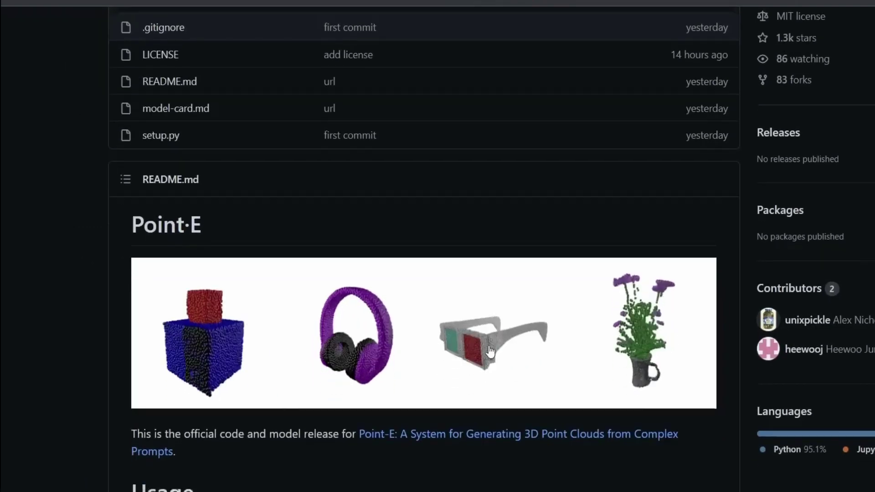
scroll(485, 349, "down", 2)
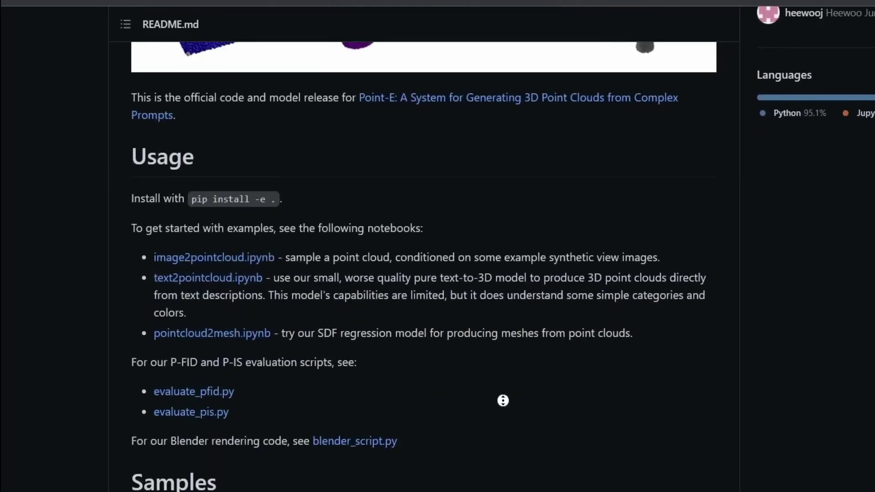
scroll(502, 400, "up", 1)
scroll(485, 363, "up", 10)
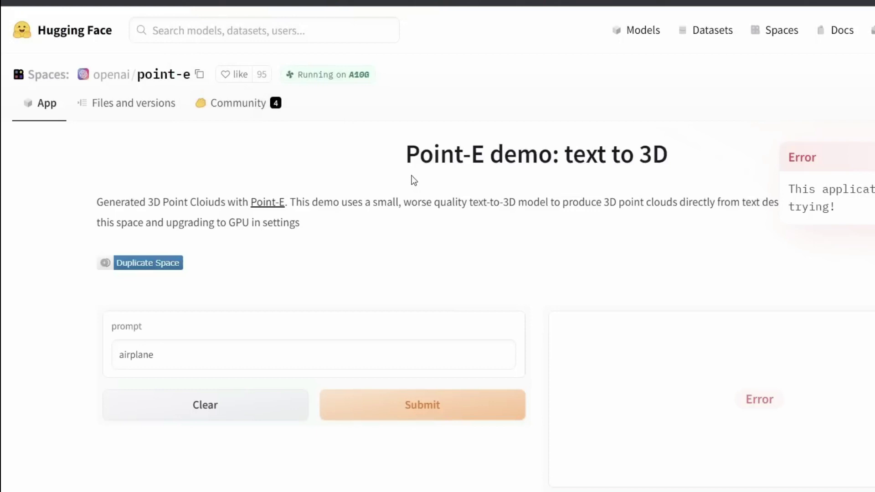
Replace the demo prompt with 'gray airplane' and submit it
triple_click(201, 355)
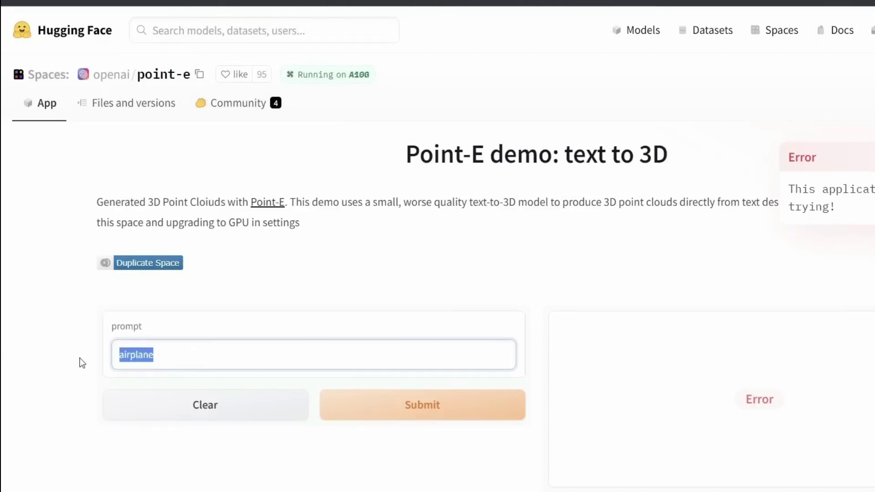
type("gray a")
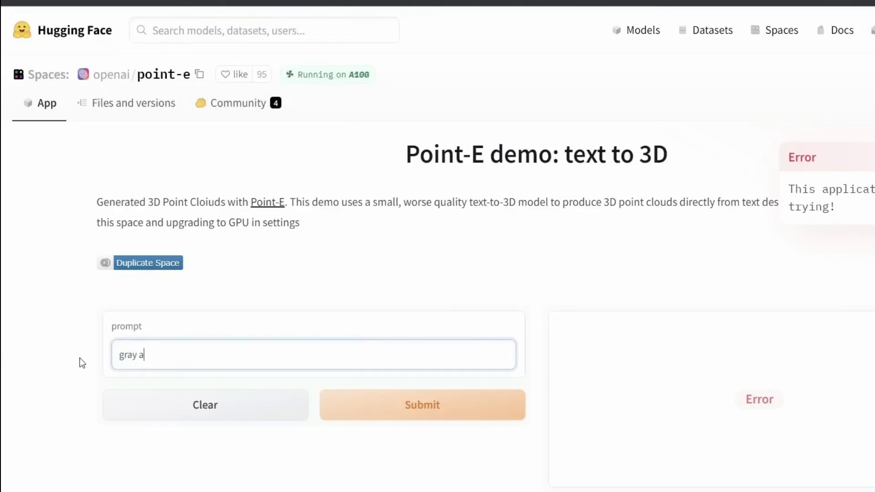
type("irplane")
left_click(404, 406)
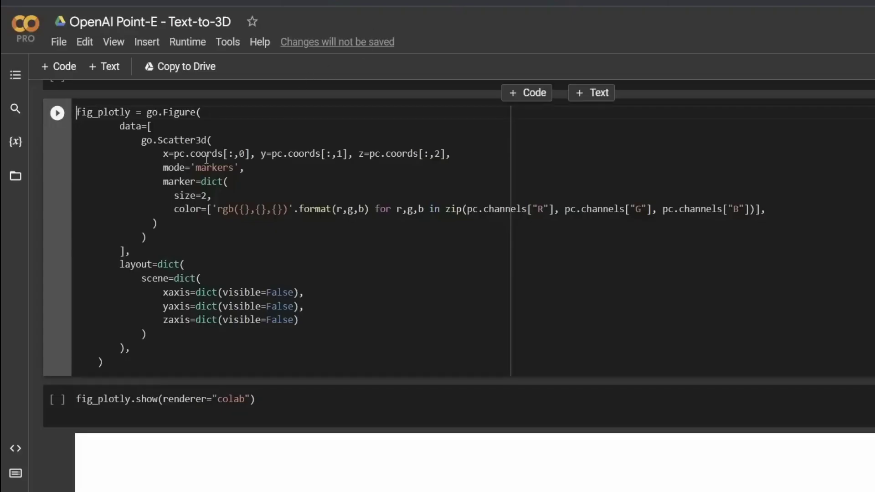
Find the notebook's prompt cell and select the text 'a grey boeing 737'
scroll(193, 215, "up", 15)
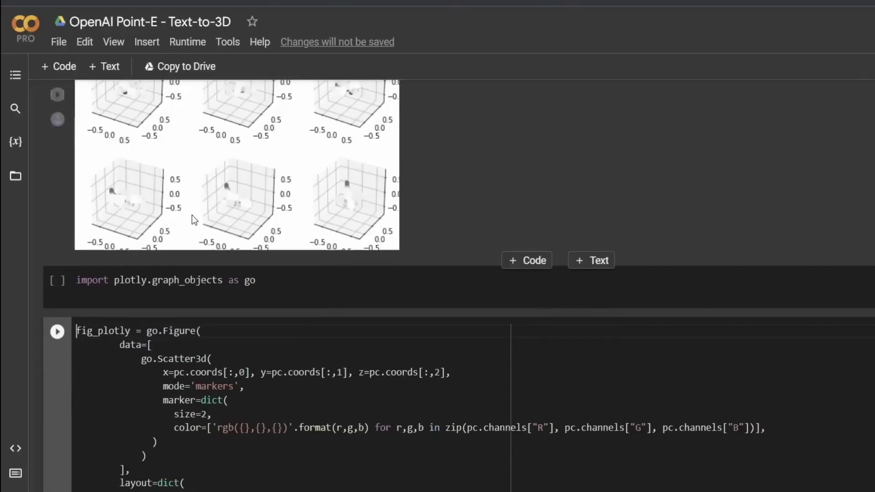
scroll(197, 221, "down", 5)
scroll(197, 221, "down", 2)
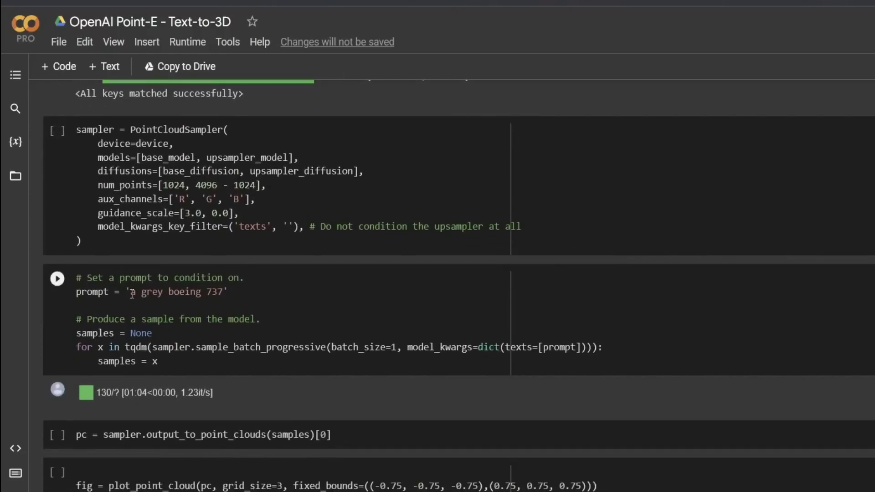
left_click_drag(132, 294, 227, 294)
Rotate the airplane point cloud in the Plotly output, then scroll back up
scroll(430, 297, "down", 15)
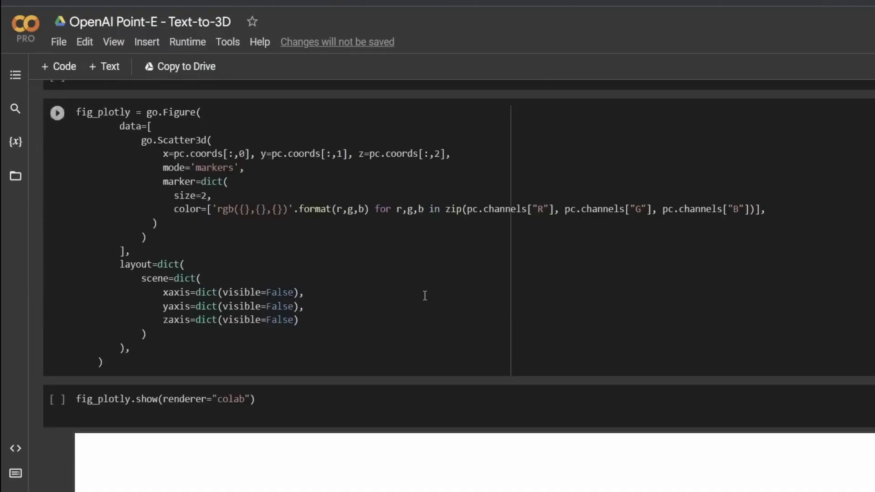
scroll(423, 296, "down", 8)
left_click_drag(615, 118, 570, 137)
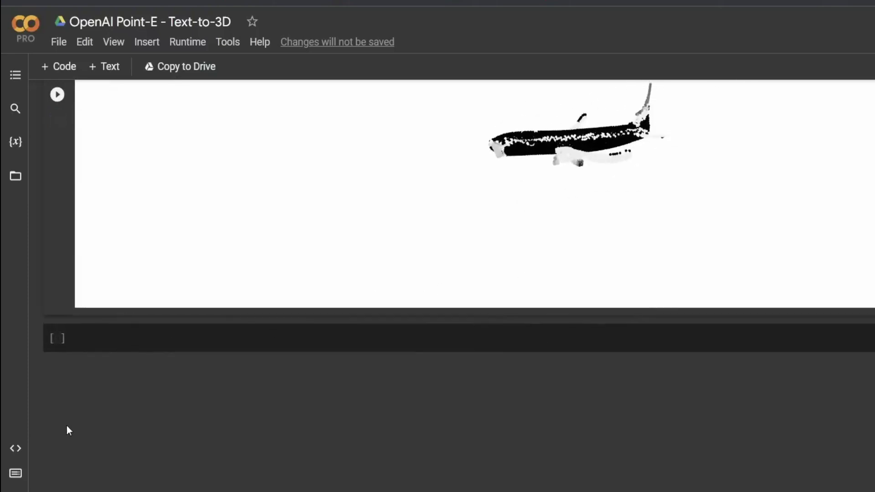
scroll(66, 426, "up", 20)
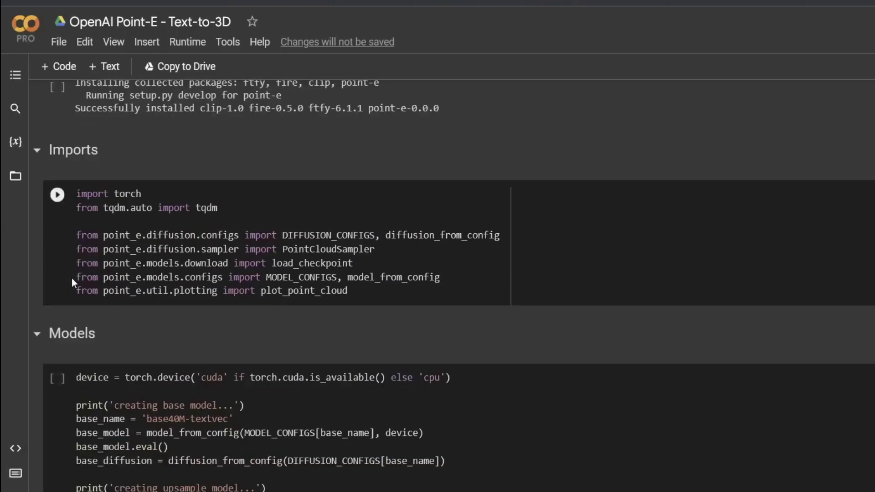
scroll(72, 278, "up", 15)
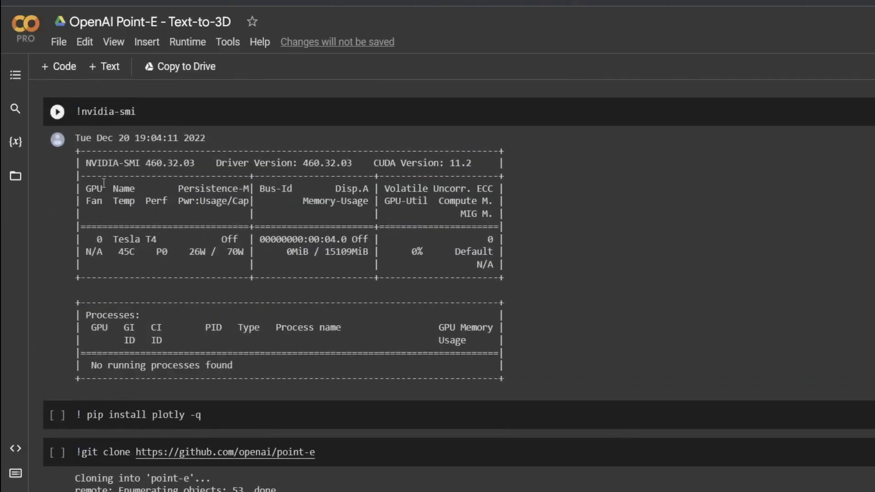